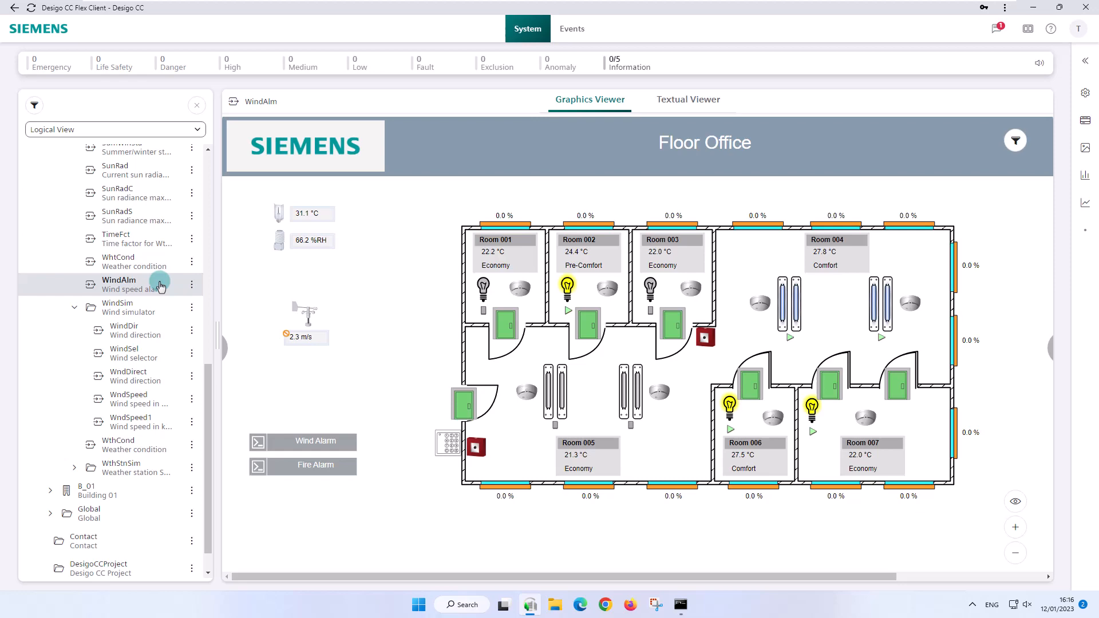
Show the advanced properties of WindAlm and apply Enable All to its alarm suppression for All Classes
left_click(1086, 65)
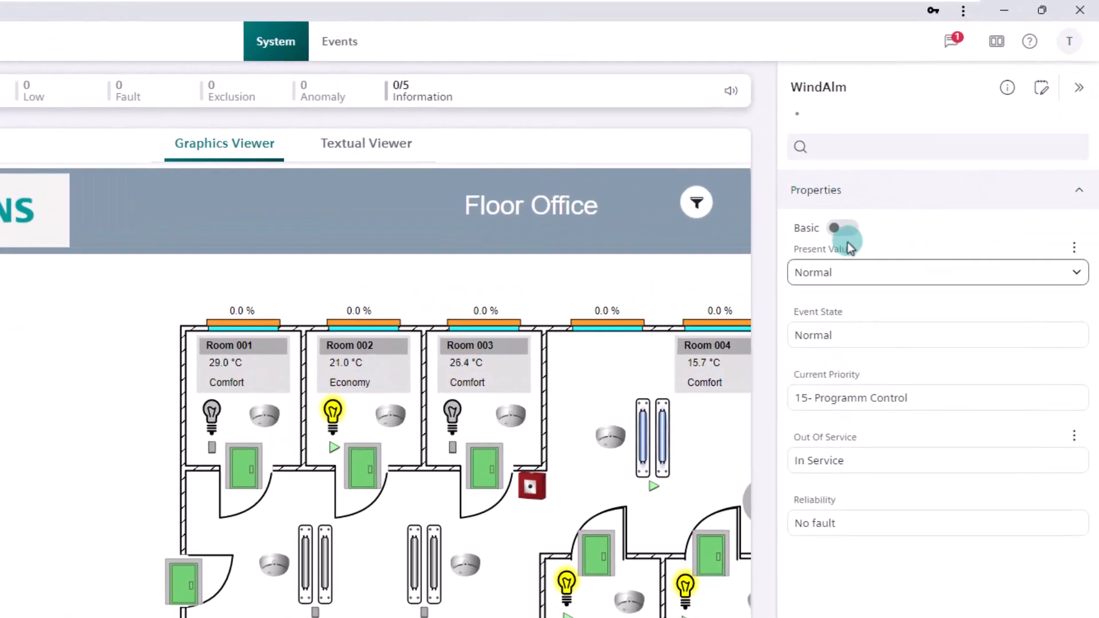
left_click(850, 231)
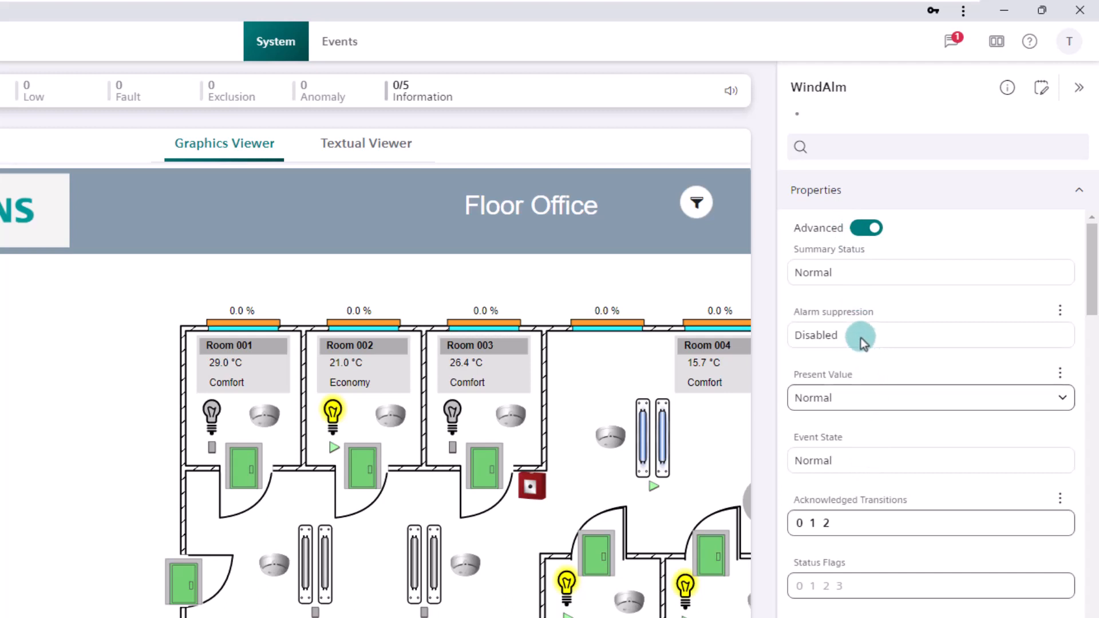
left_click(1061, 311)
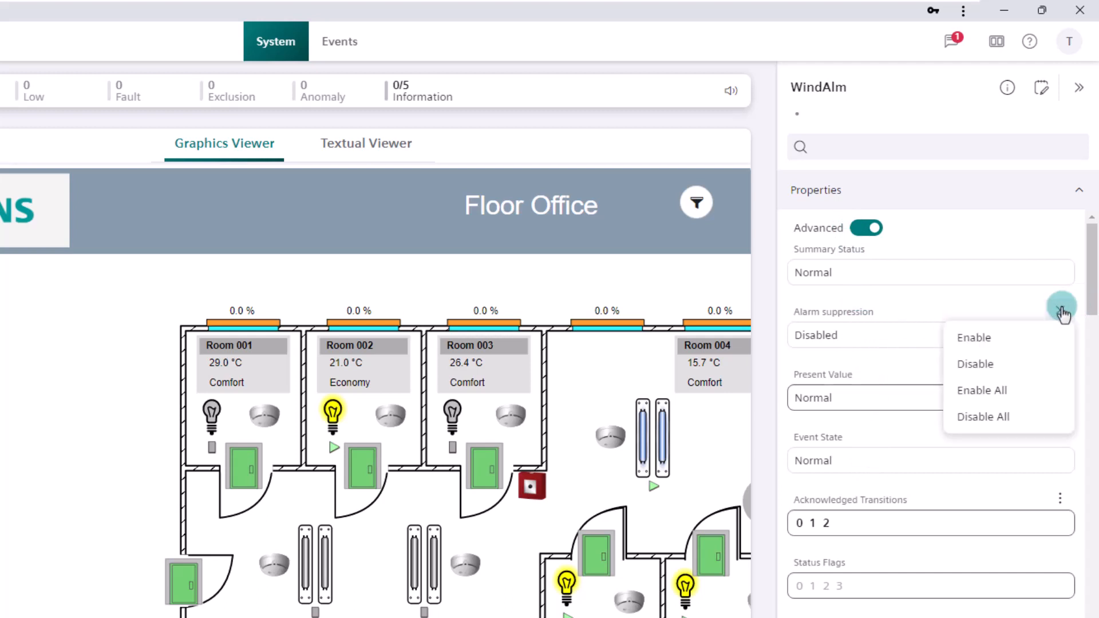
left_click(1018, 391)
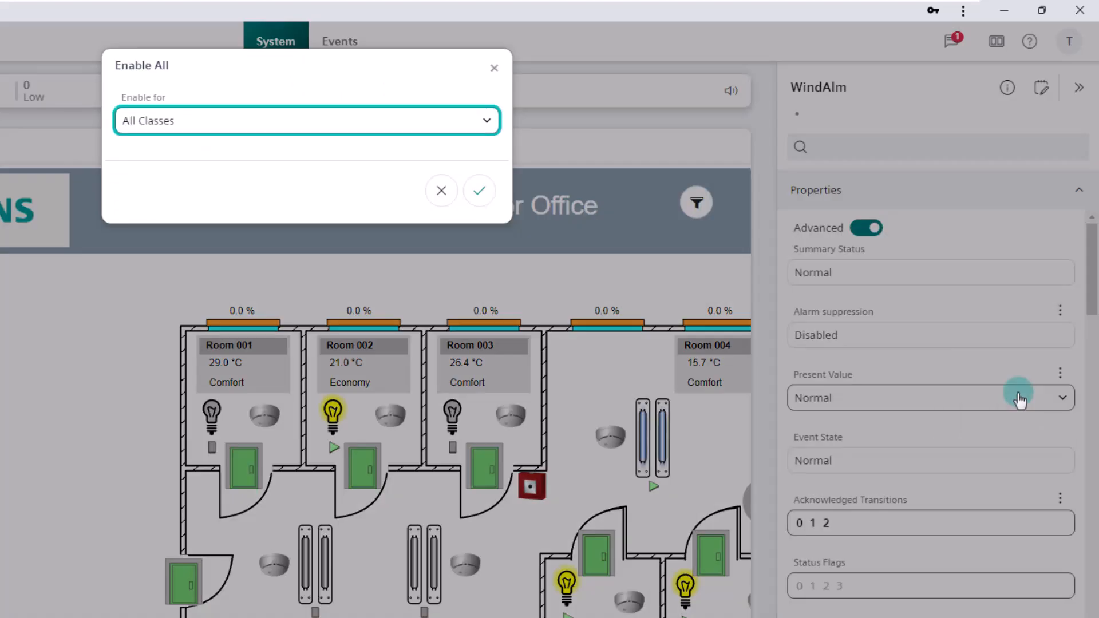
left_click(480, 191)
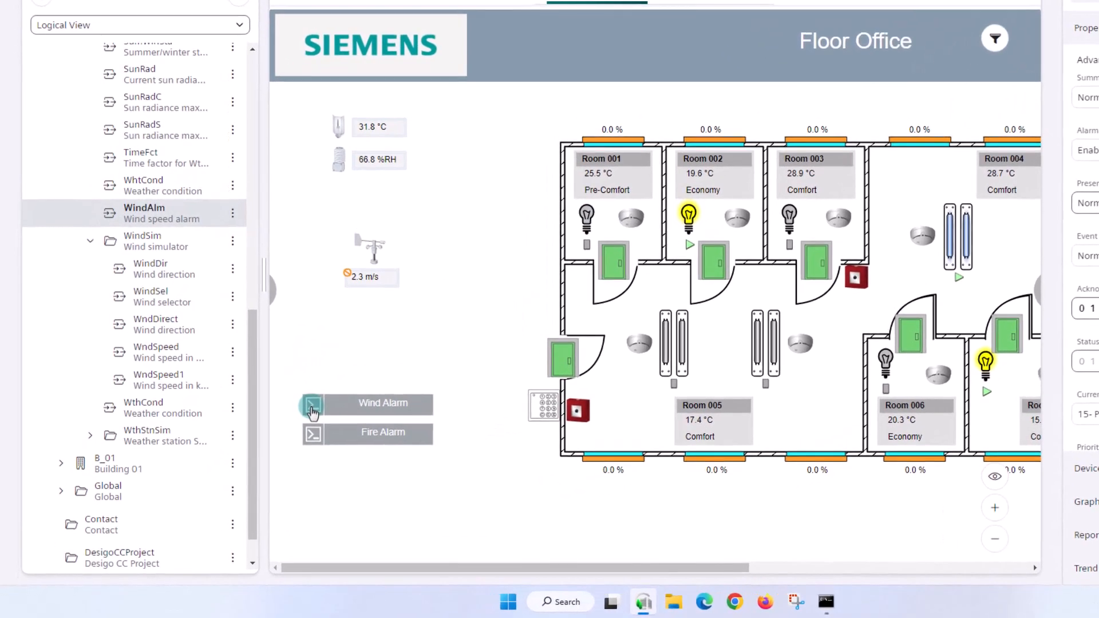
Trigger the Wind Alarm from the Floor Office graphic and check the event list for it
left_click(312, 405)
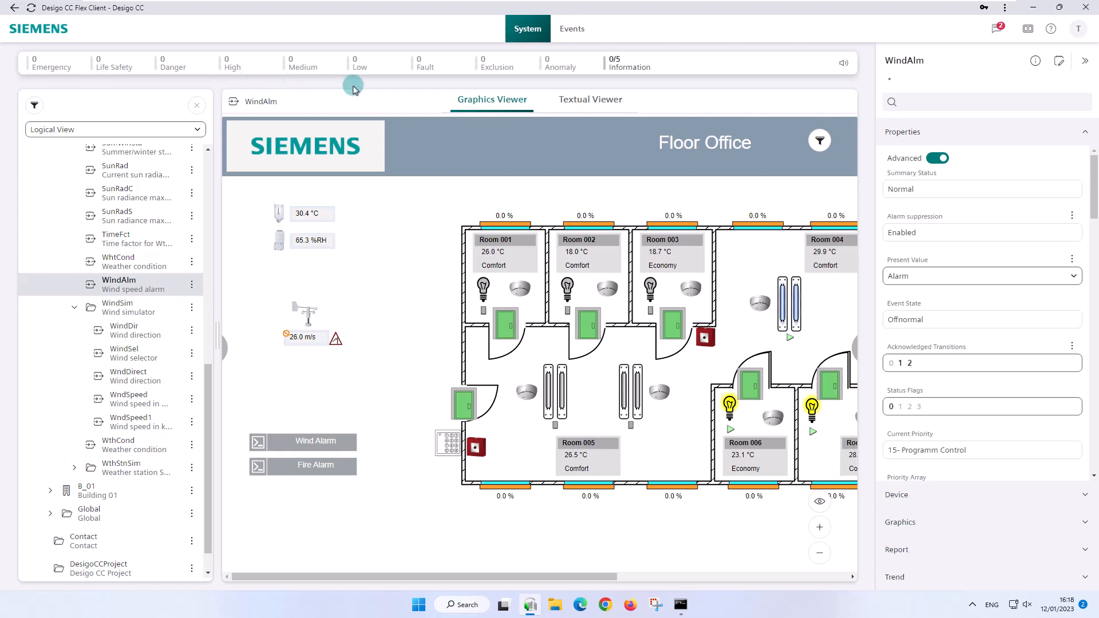
left_click(572, 30)
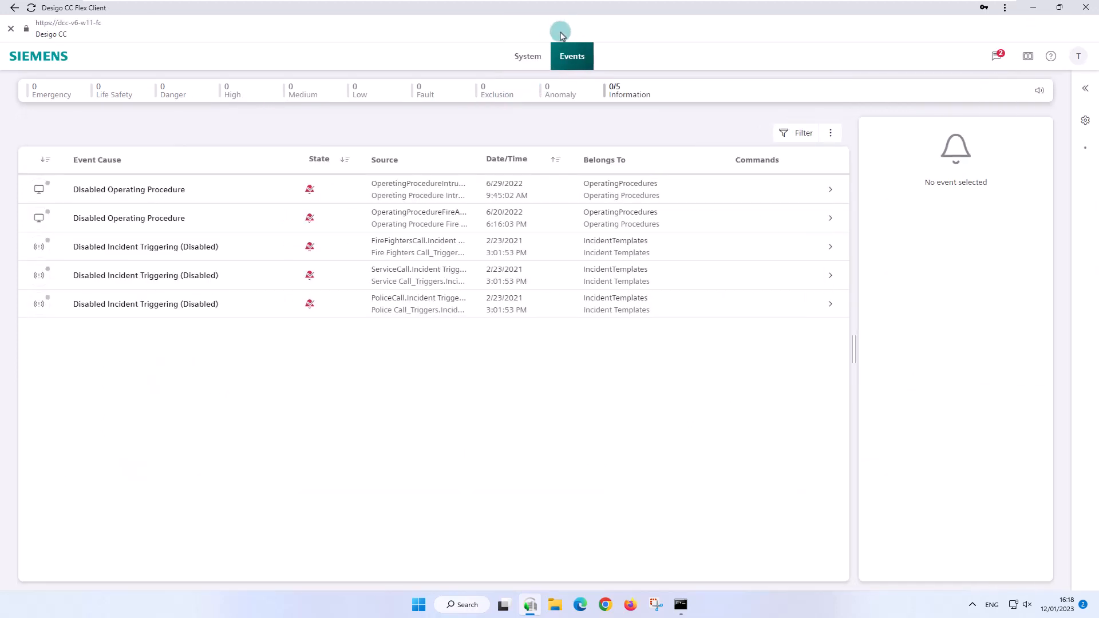
Return to the system view and apply Disable All to WindAlm's alarm suppression
left_click(527, 57)
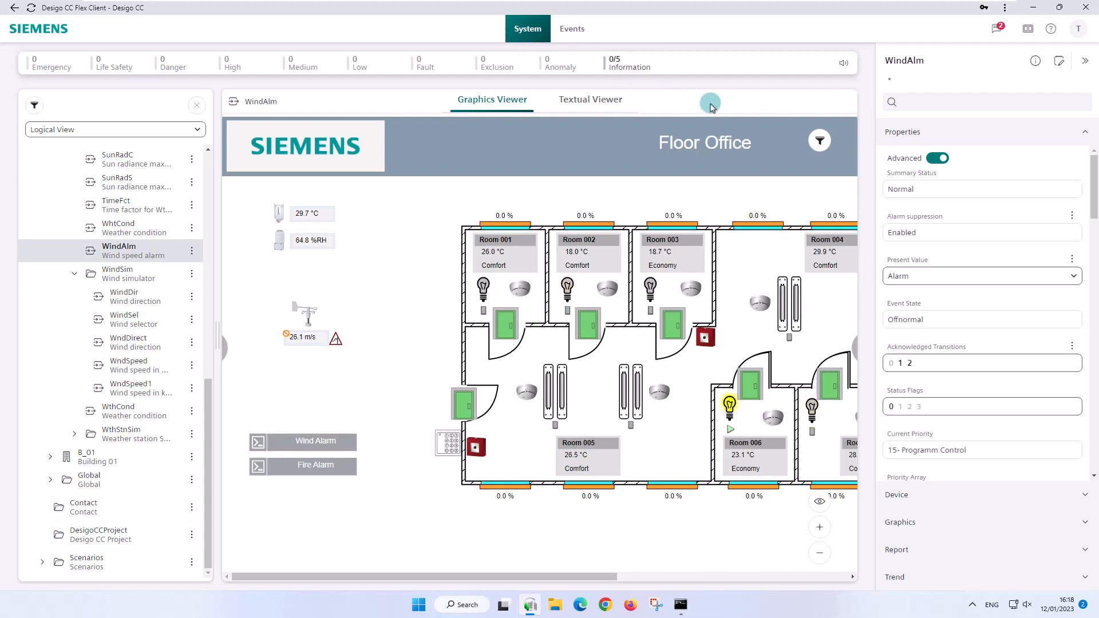
left_click(1075, 218)
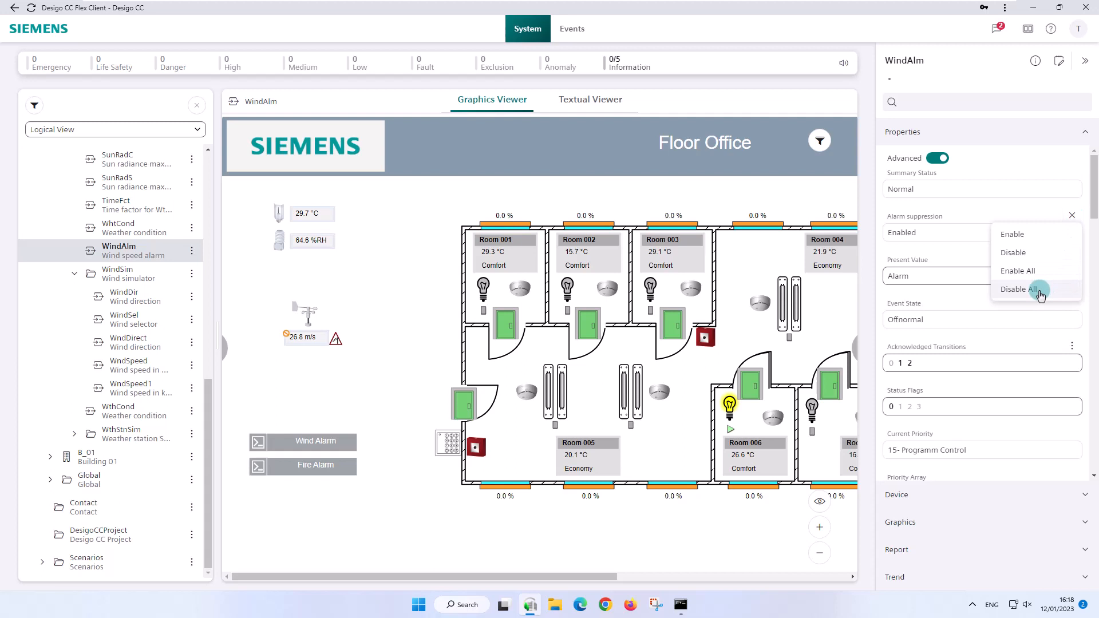
left_click(1019, 290)
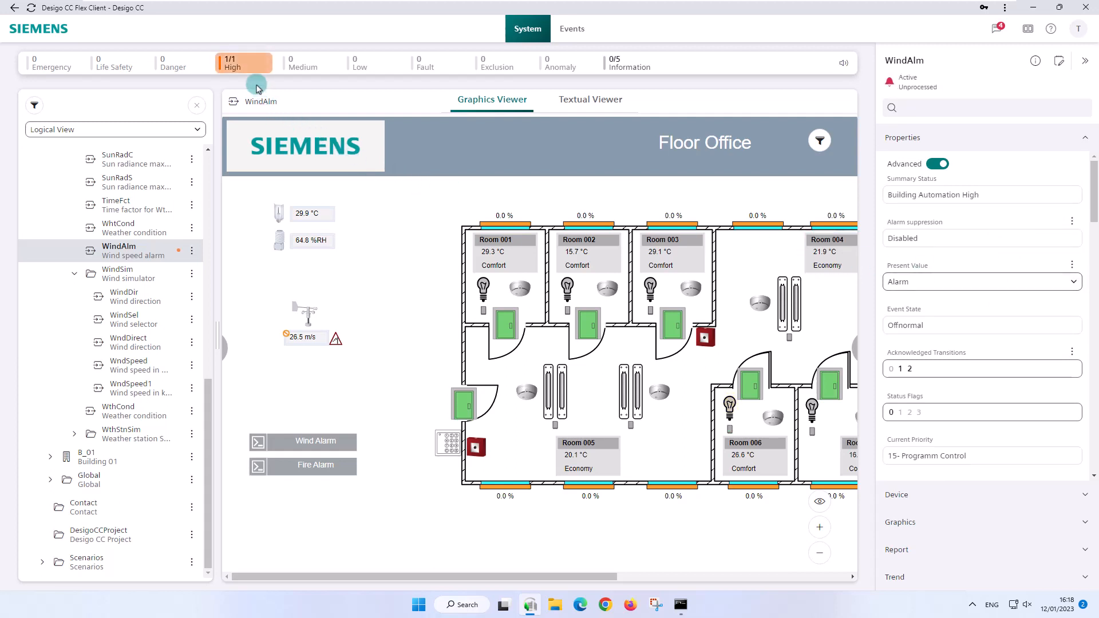
Select the WindAlm Off Normal alarm in the event list and apply Enable All alarm suppression for All Classes to its source
left_click(573, 28)
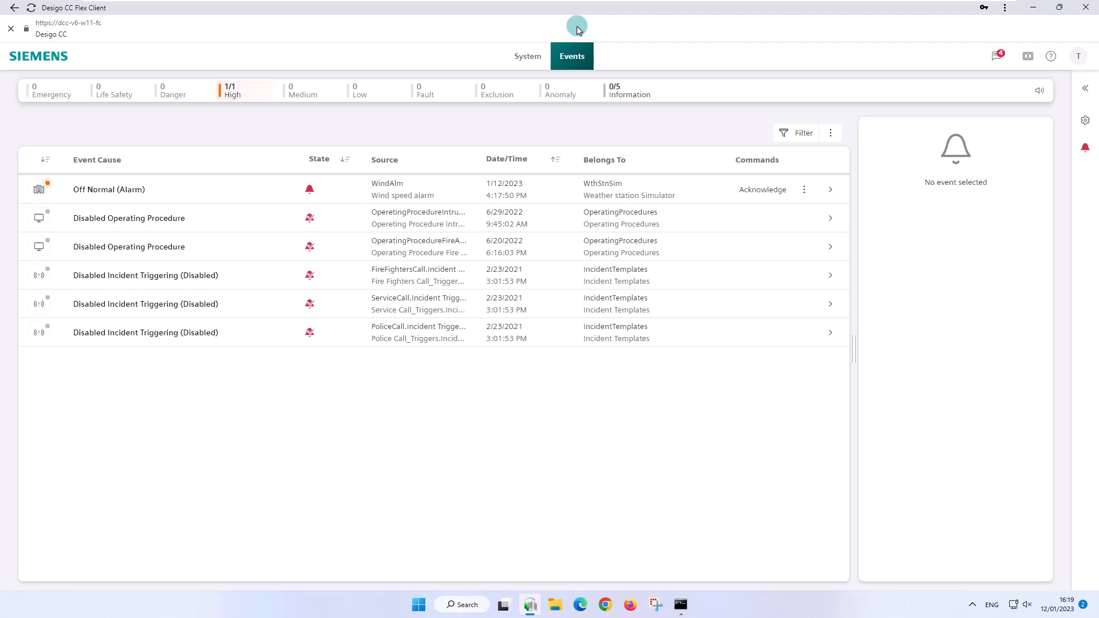
left_click(349, 196)
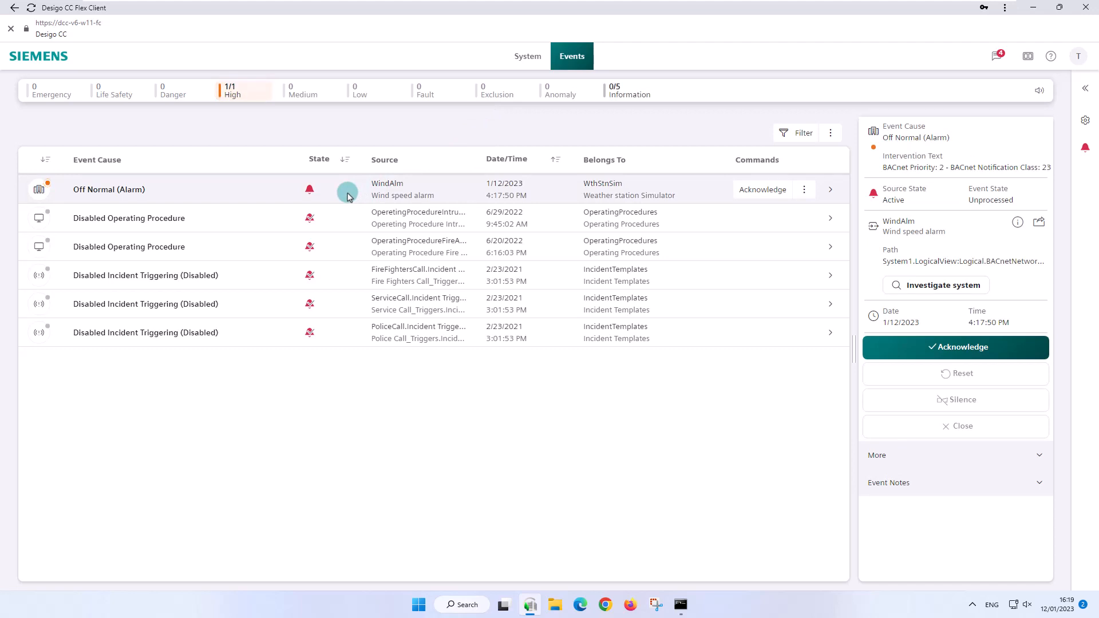
left_click(1090, 91)
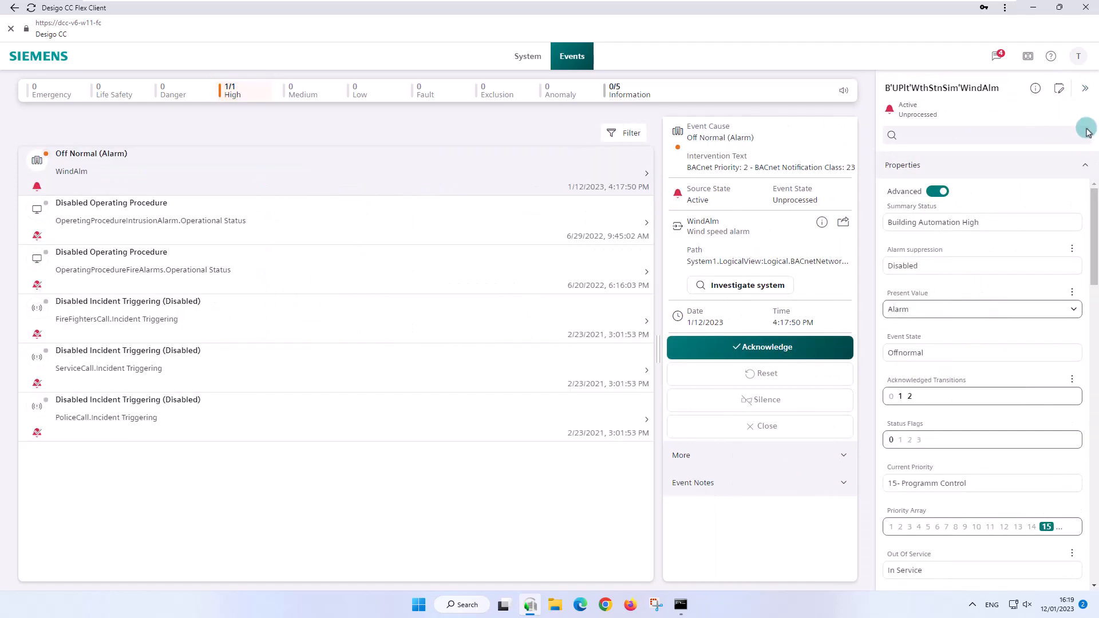
left_click(1072, 250)
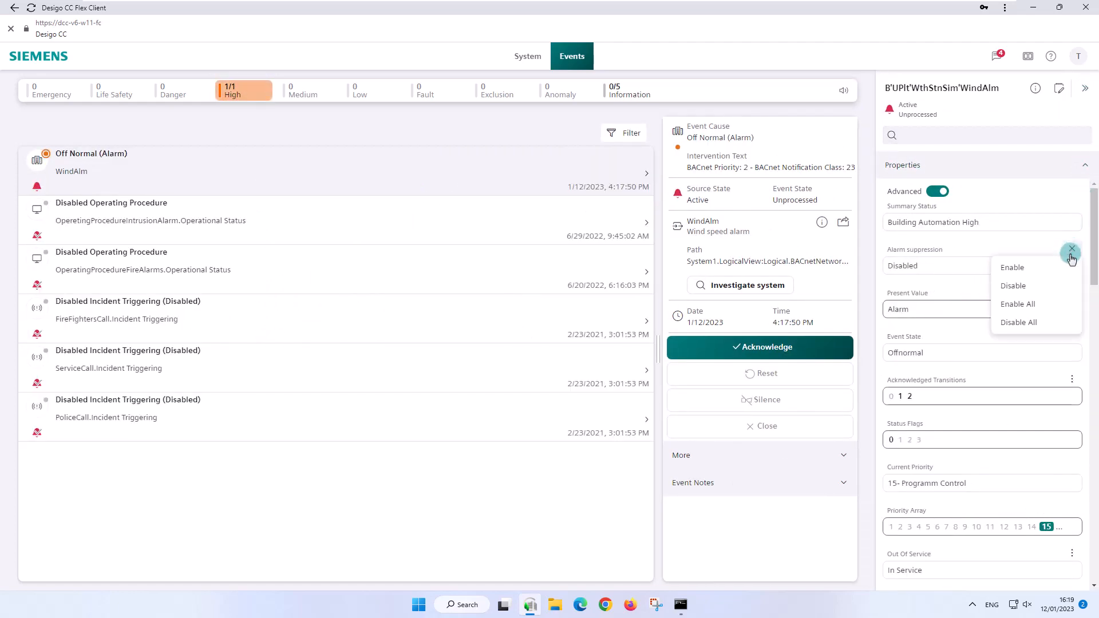
left_click(1047, 309)
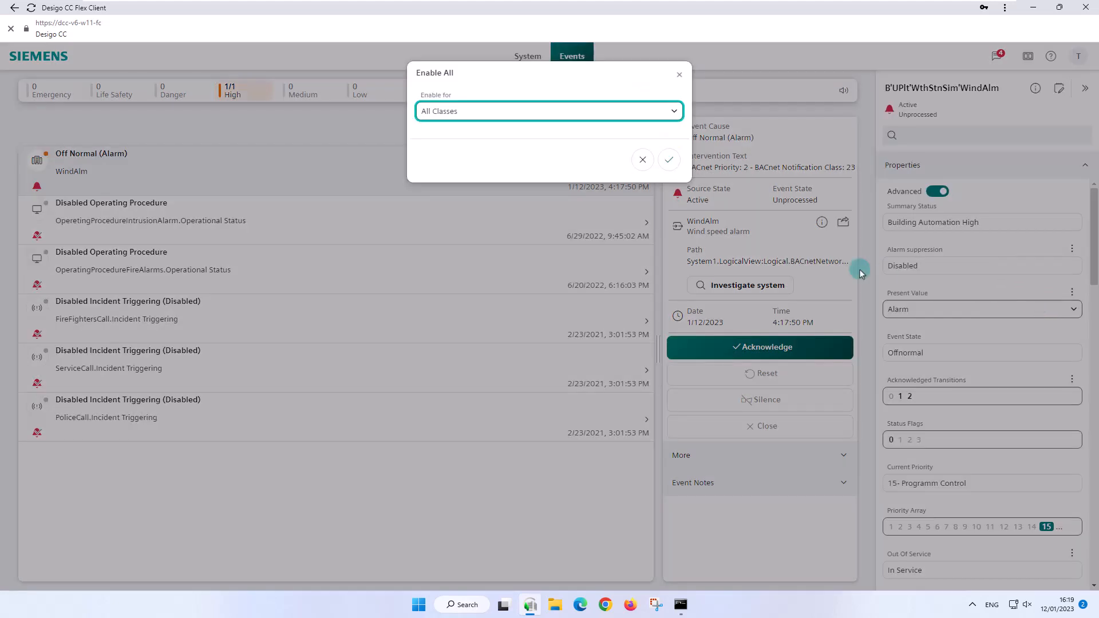
left_click(670, 162)
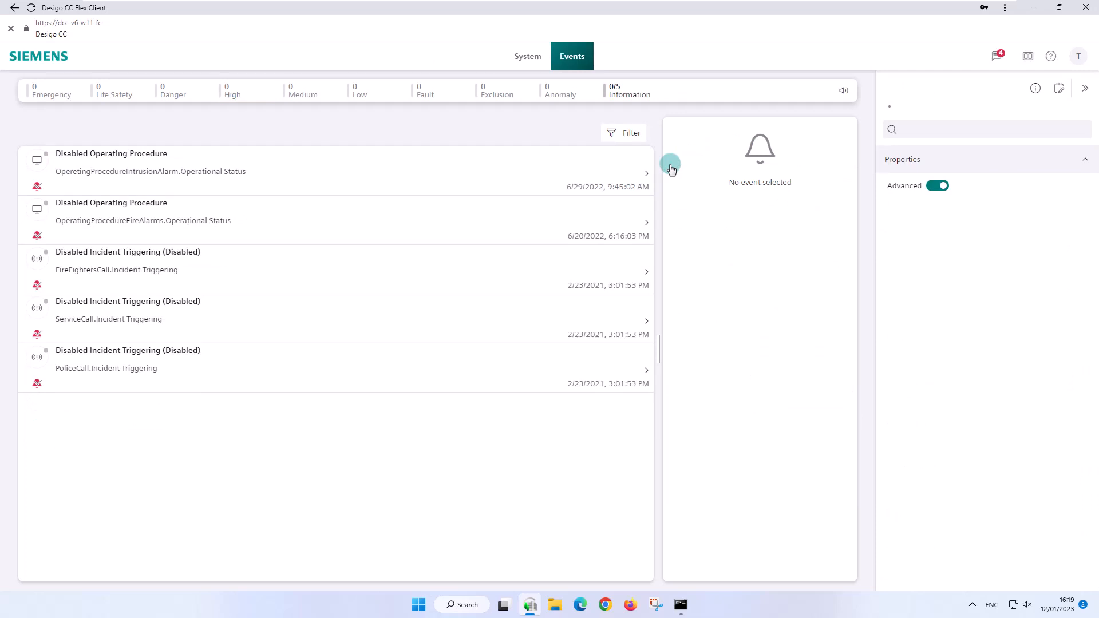
Filter the system objects by the Alarm suppression state and select the WindAlm result
left_click(524, 57)
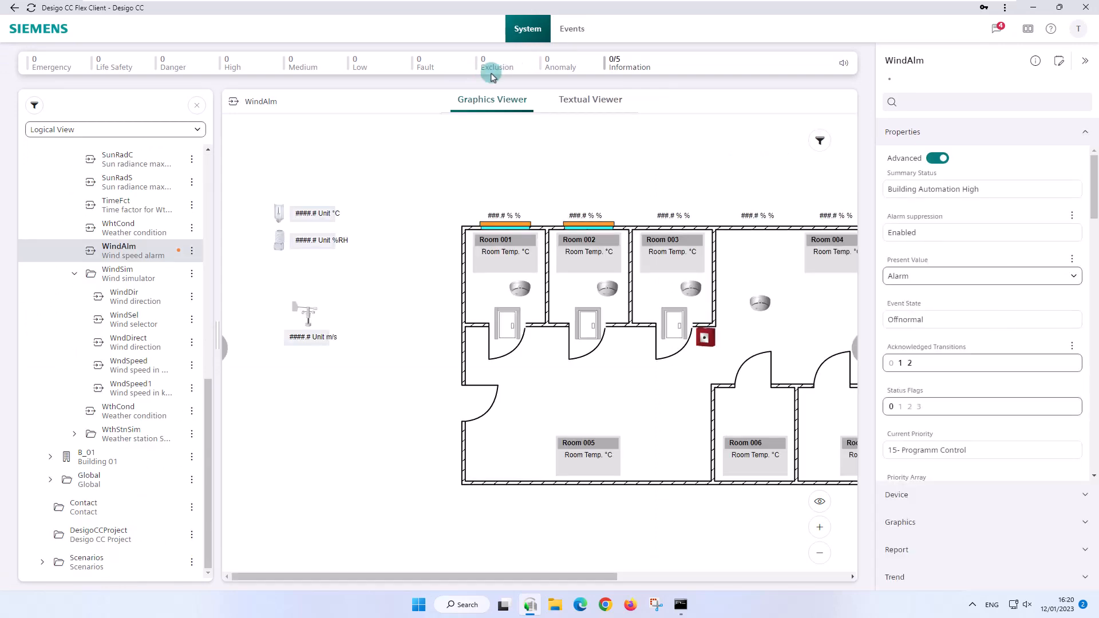
left_click(35, 107)
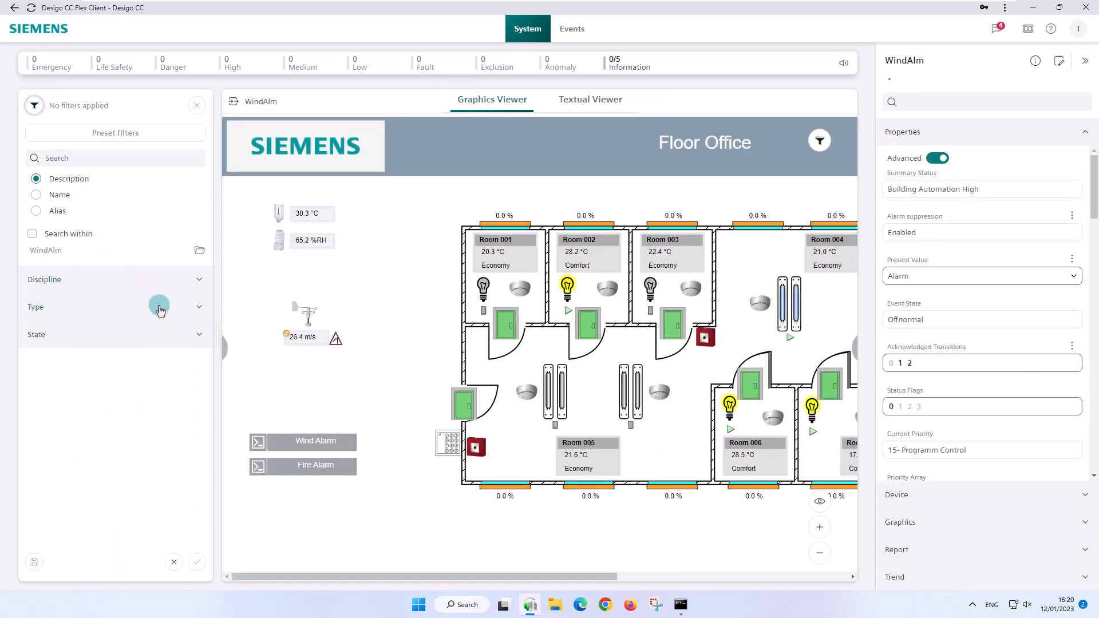
left_click(199, 338)
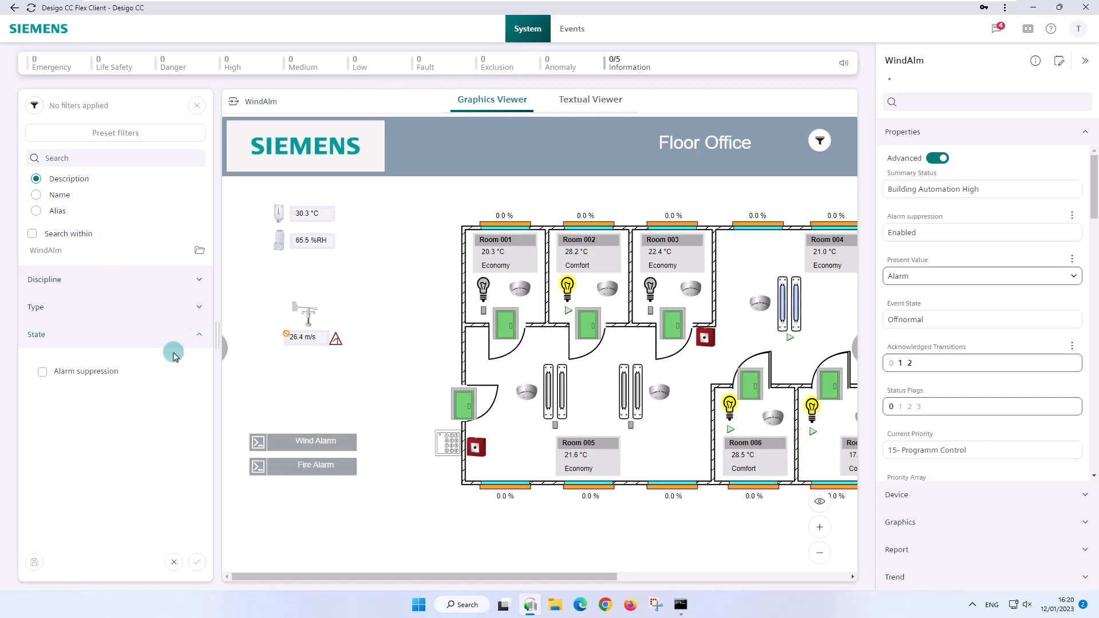
left_click(43, 372)
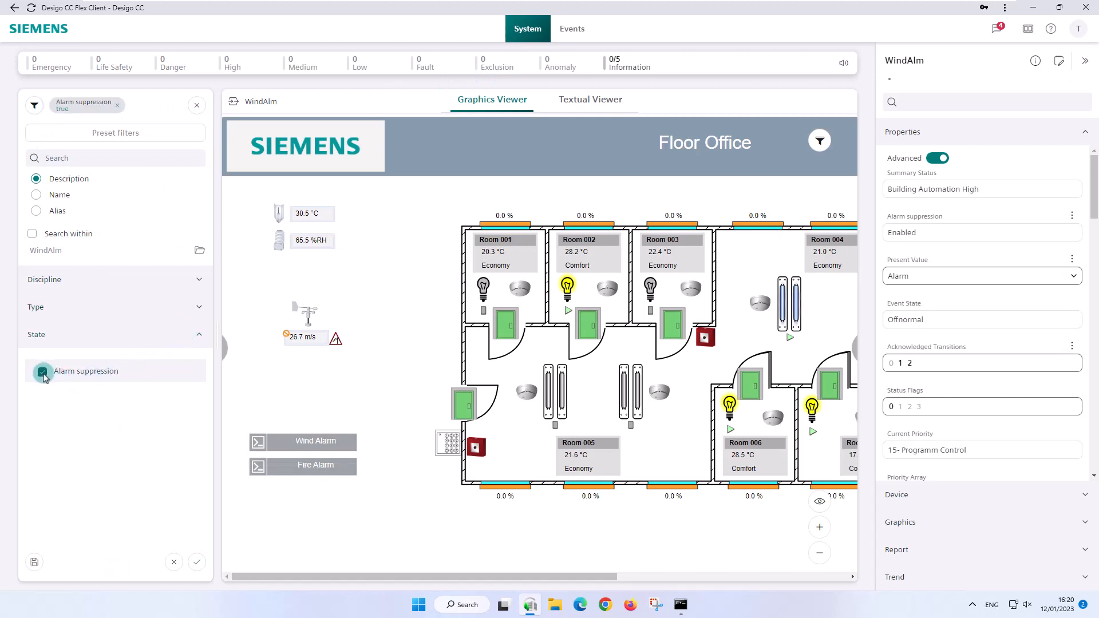
left_click(198, 564)
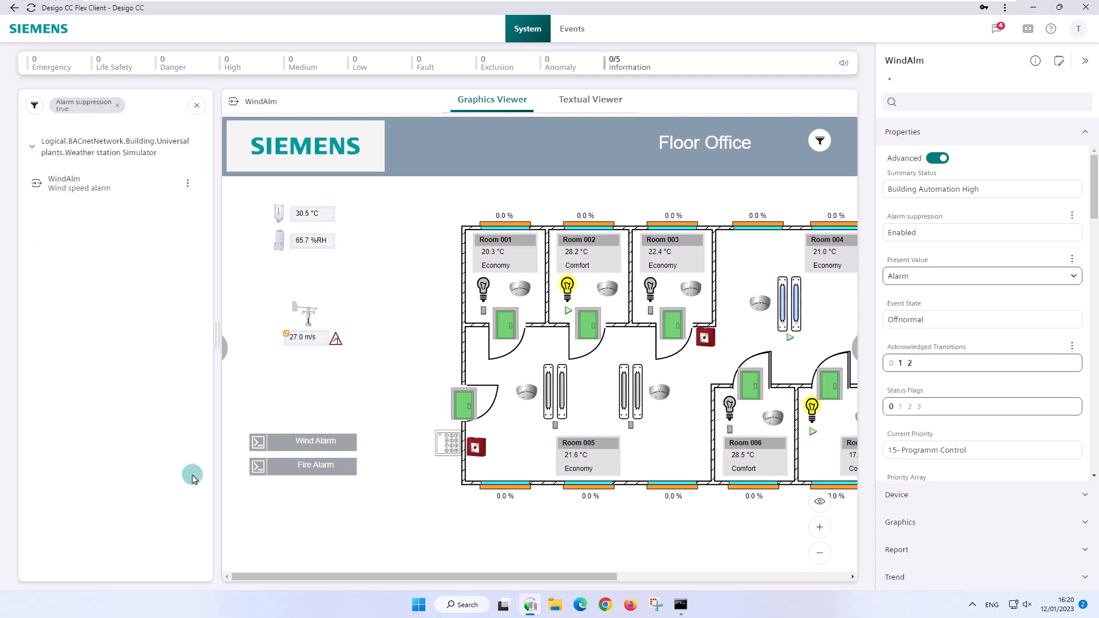
left_click(117, 188)
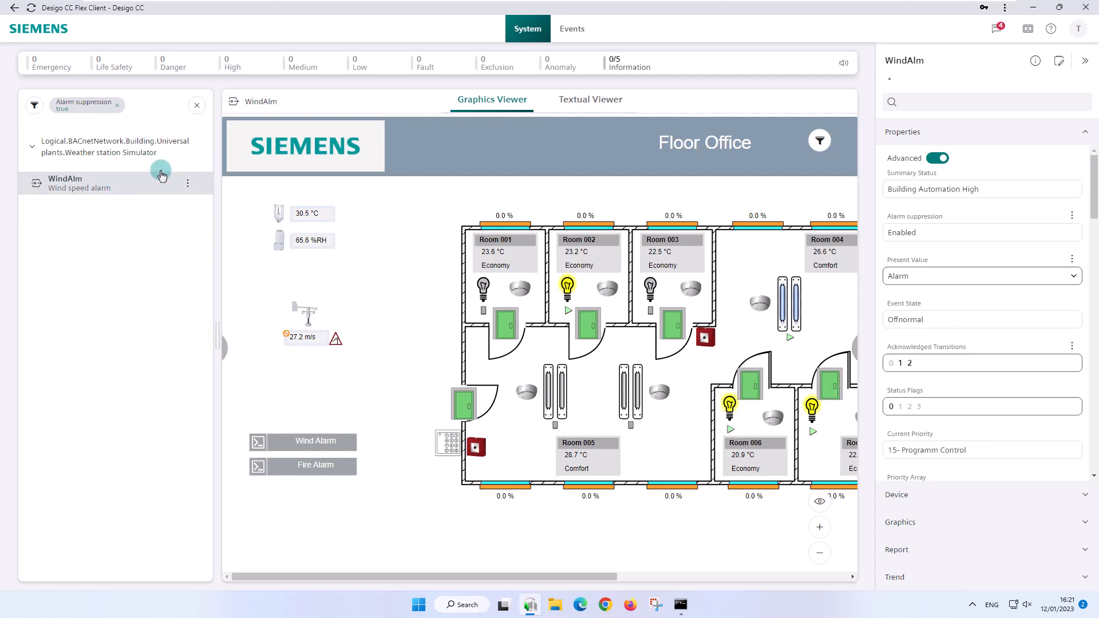
Clear the filter and apply Enable All alarm suppression for All Classes to the Ahu air handling unit under APlt
left_click(197, 106)
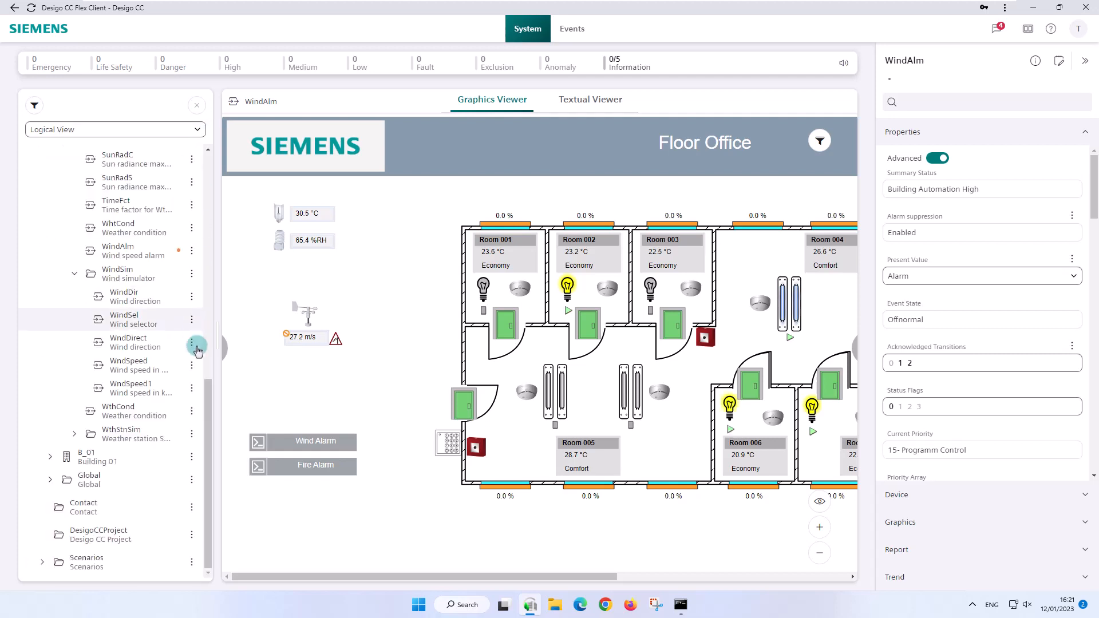
scroll(208, 366, "up", 5)
scroll(216, 226, "up", 7)
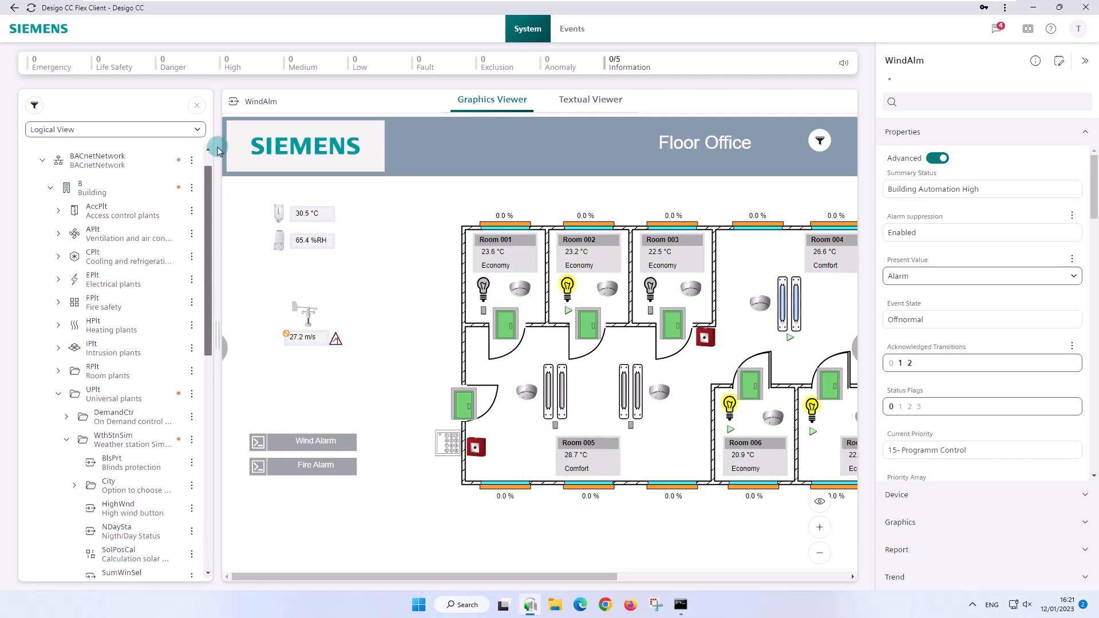
left_click(111, 165)
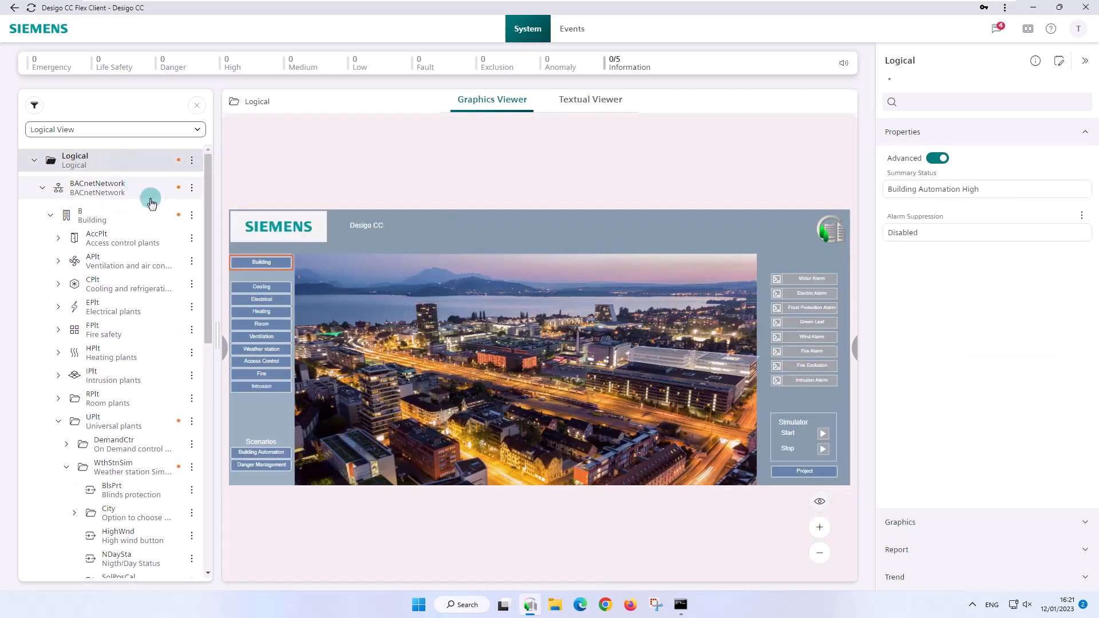
left_click(120, 261)
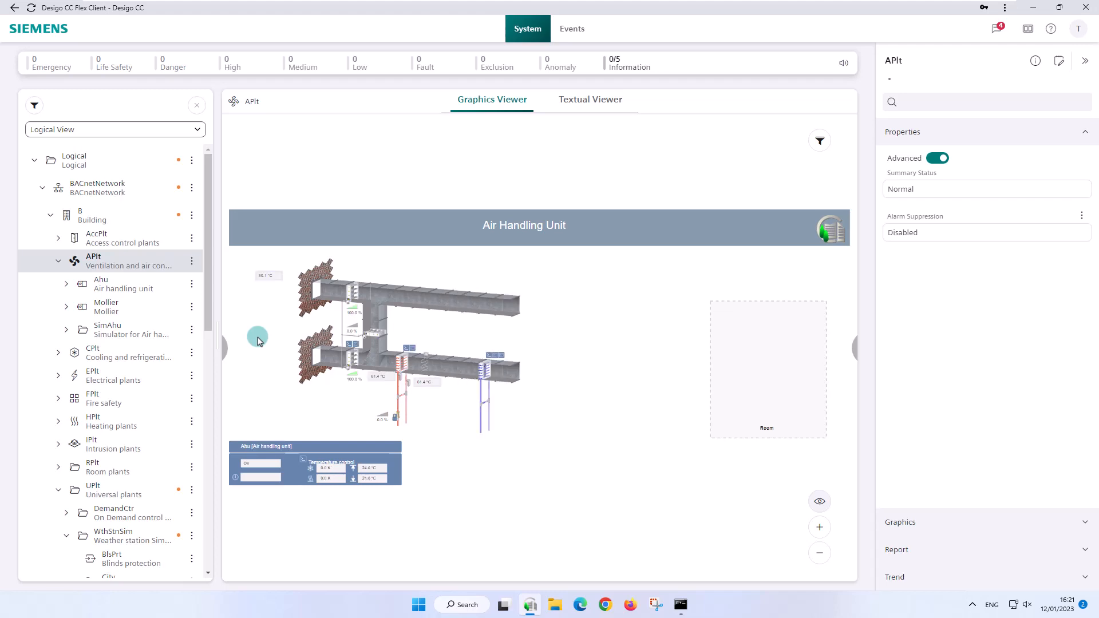
left_click(110, 286)
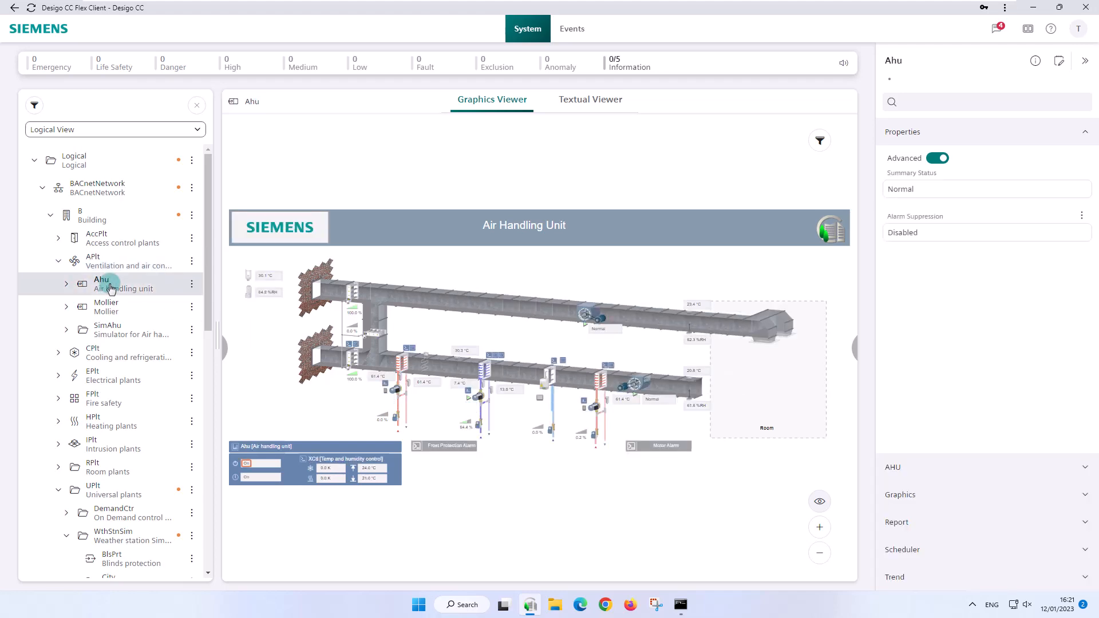
left_click(1082, 218)
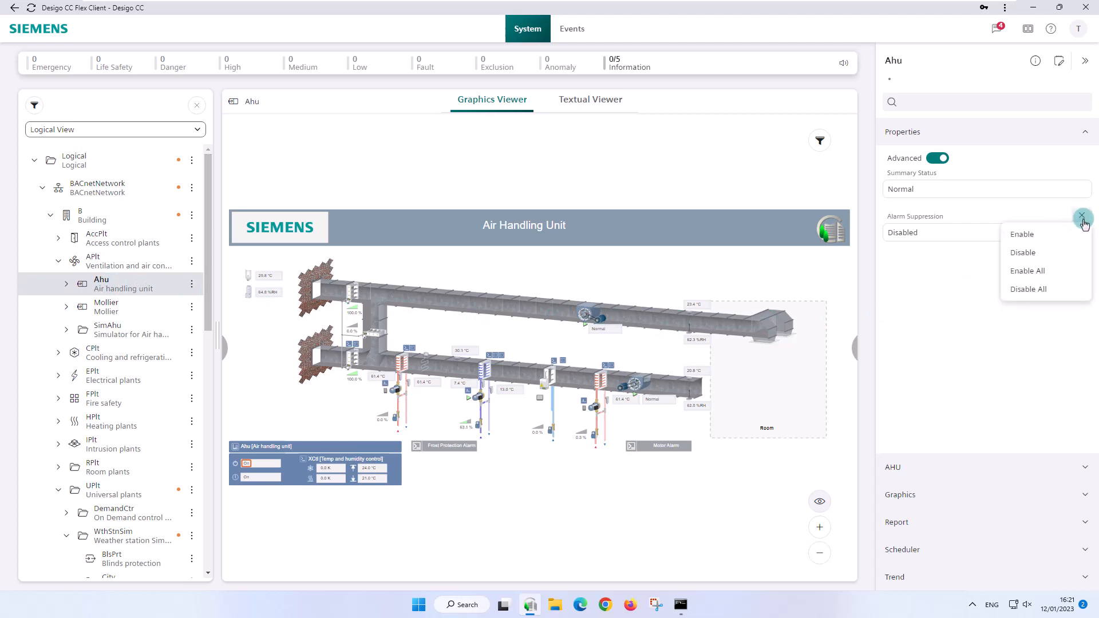
left_click(1028, 271)
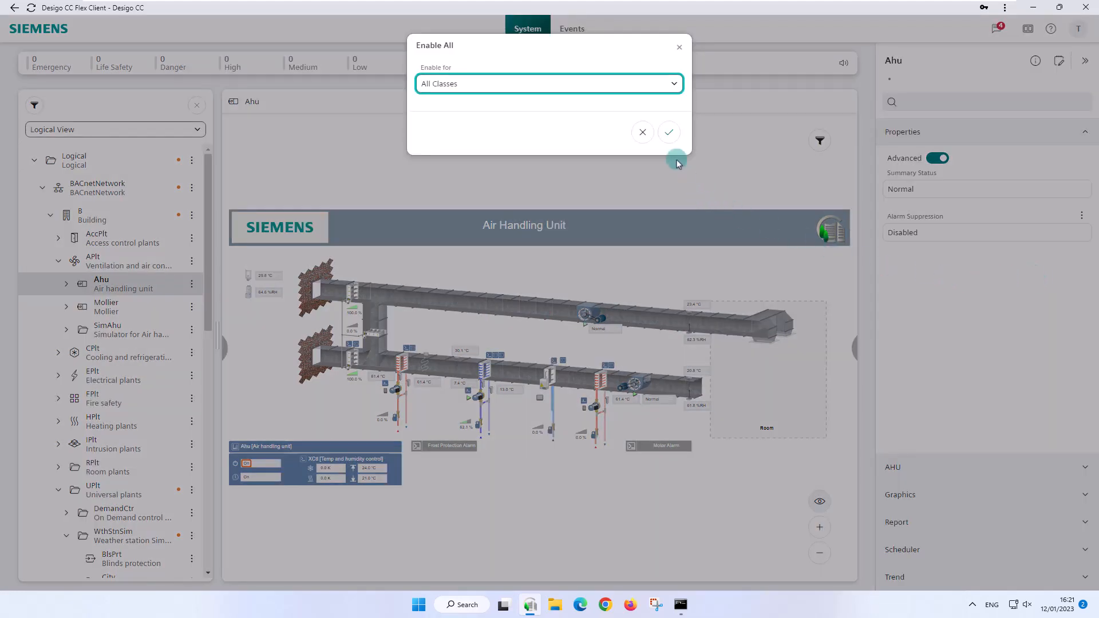
left_click(670, 135)
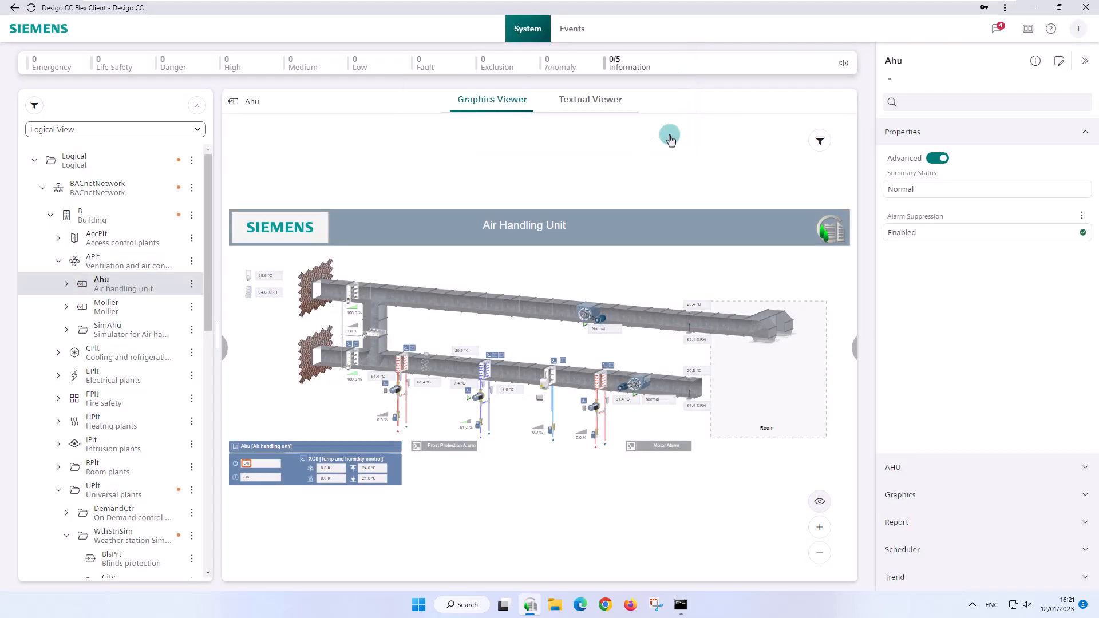
Filter the system objects by the Alarm suppression state and review the list of suppressed objects, including the air handling unit's
left_click(35, 107)
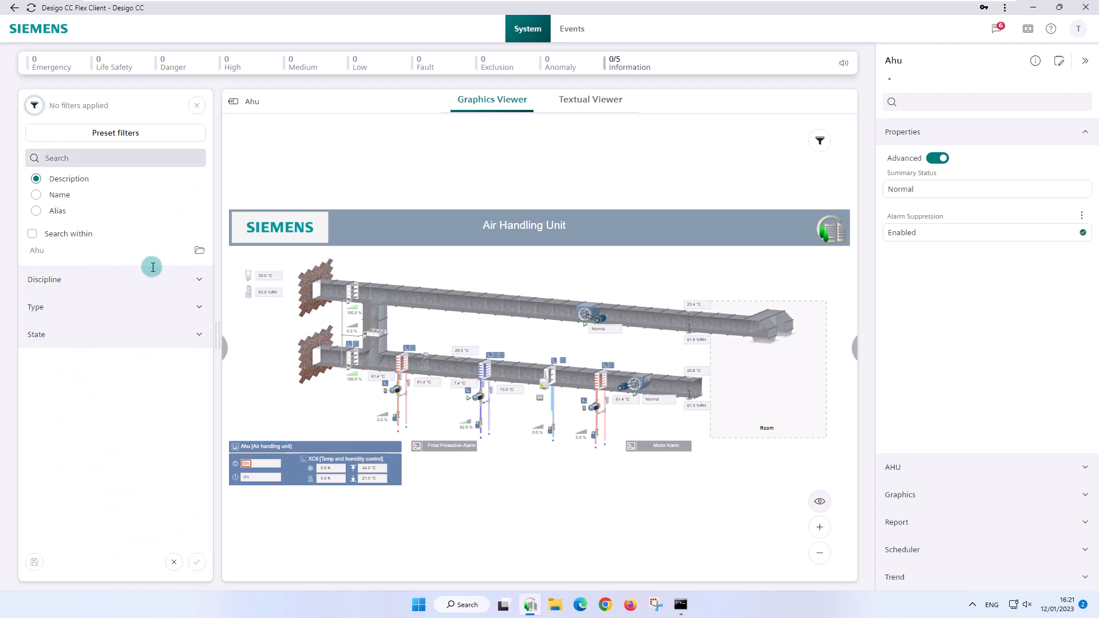
left_click(199, 335)
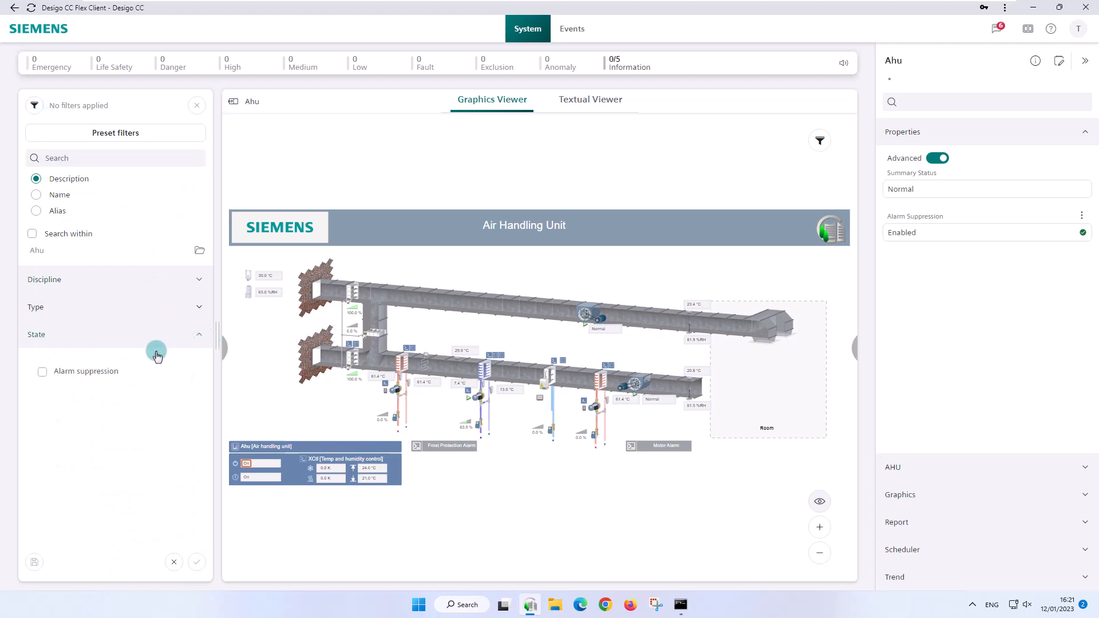
left_click(43, 372)
left_click(196, 562)
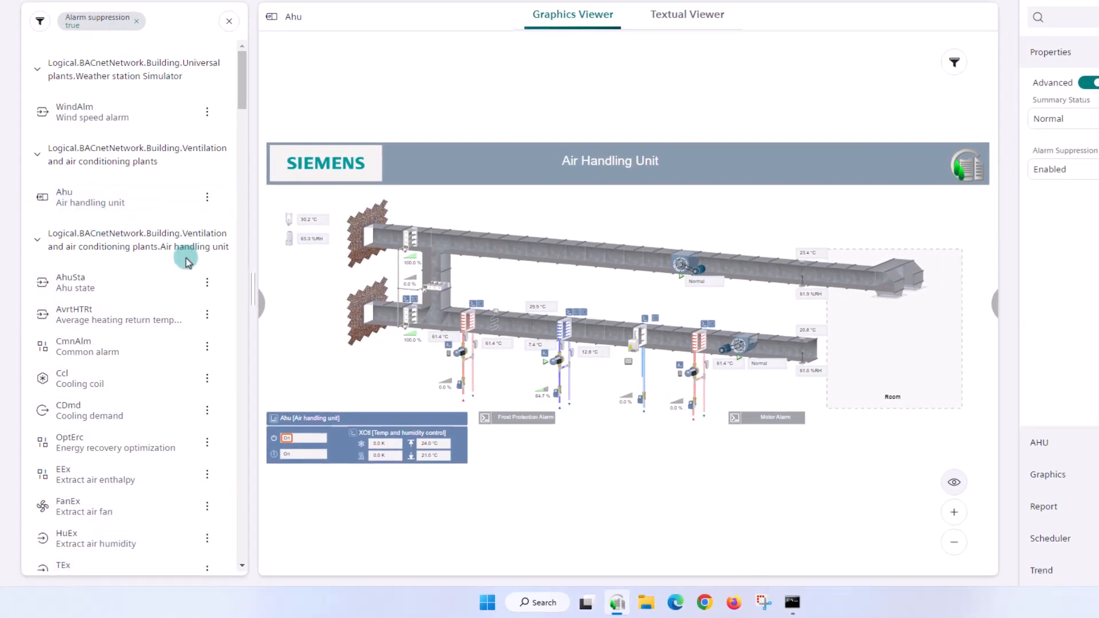
scroll(189, 304, "down", 7)
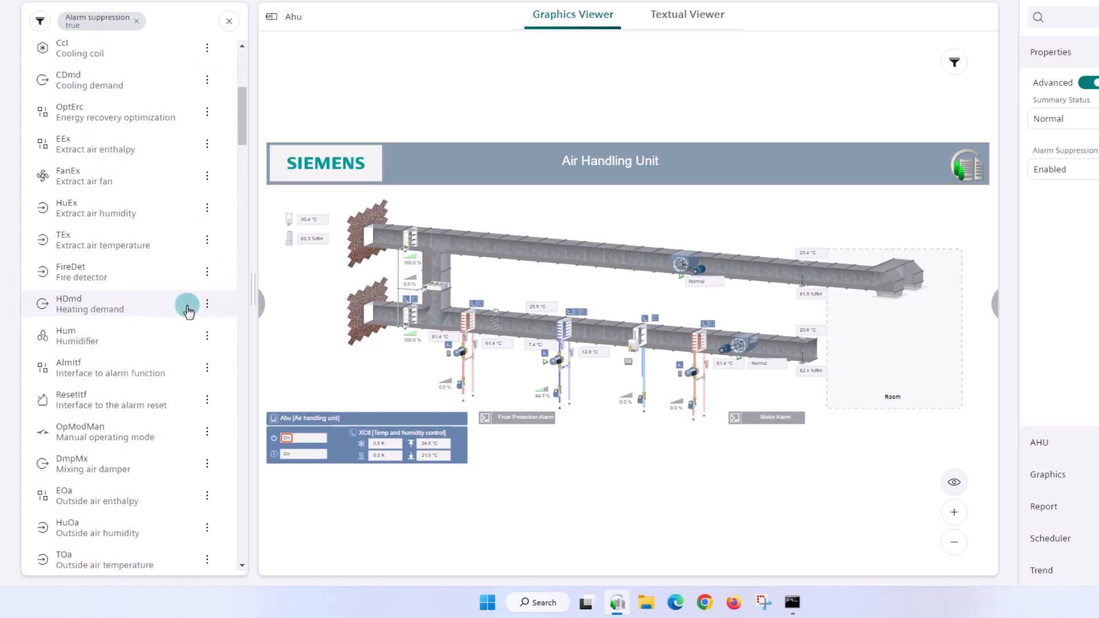
scroll(187, 310, "down", 10)
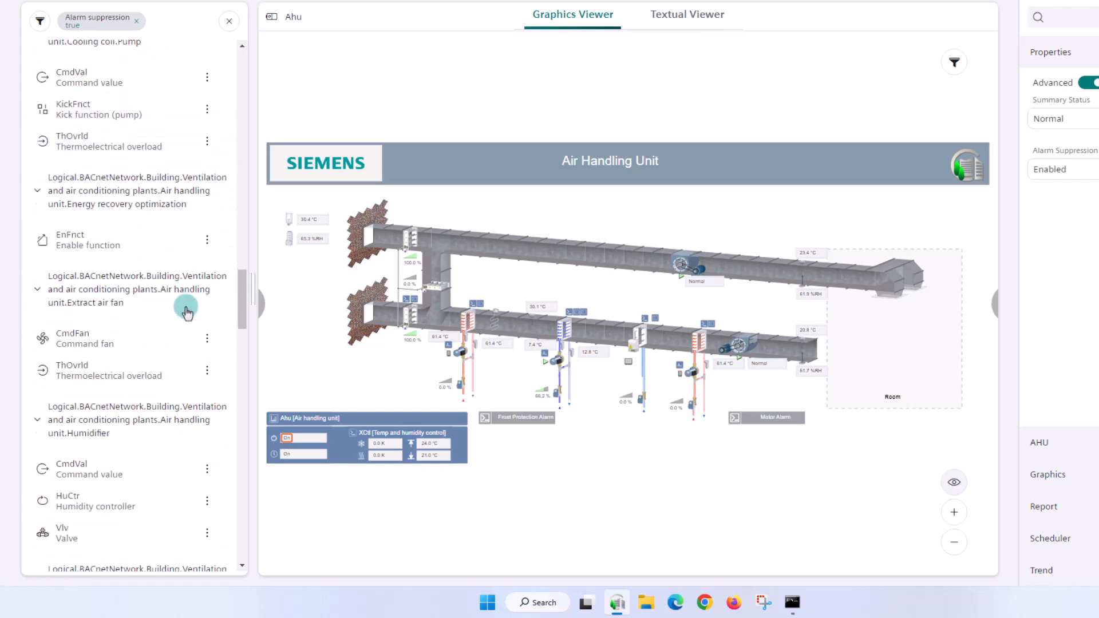
Review the remaining objects in the list of suppressed air handling unit objects and clear the Alarm suppression filter
scroll(186, 309, "down", 8)
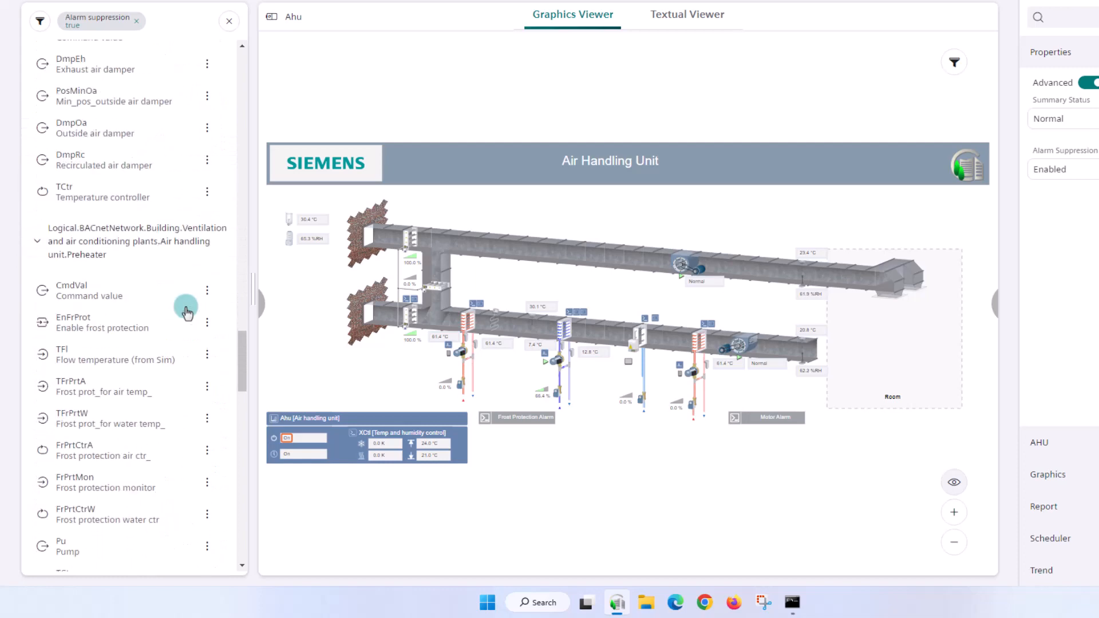
scroll(186, 312, "down", 10)
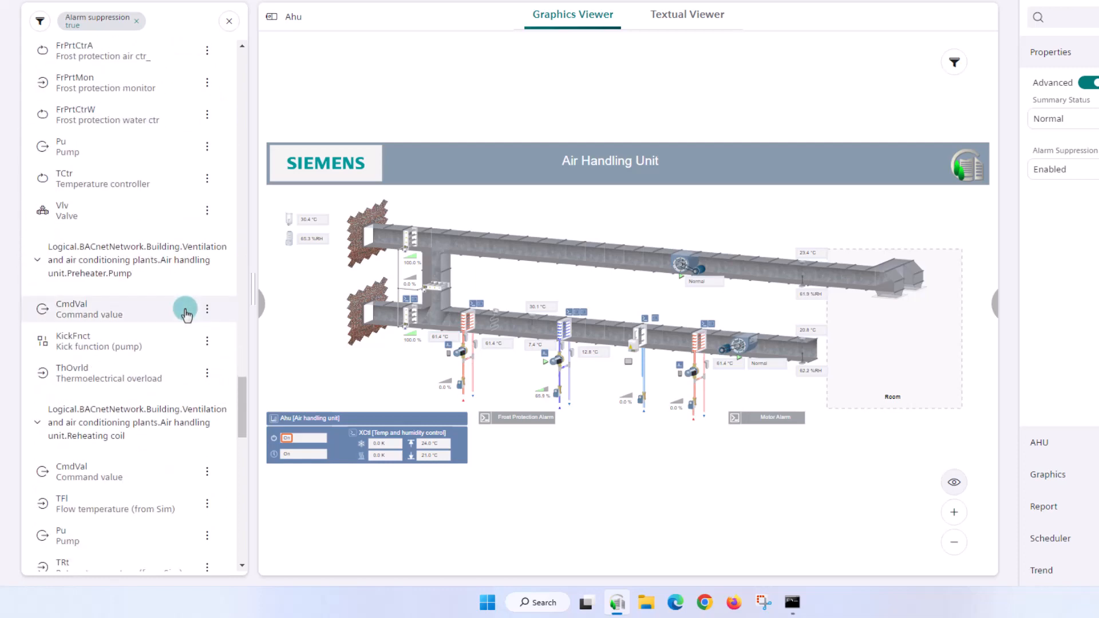
left_click(229, 23)
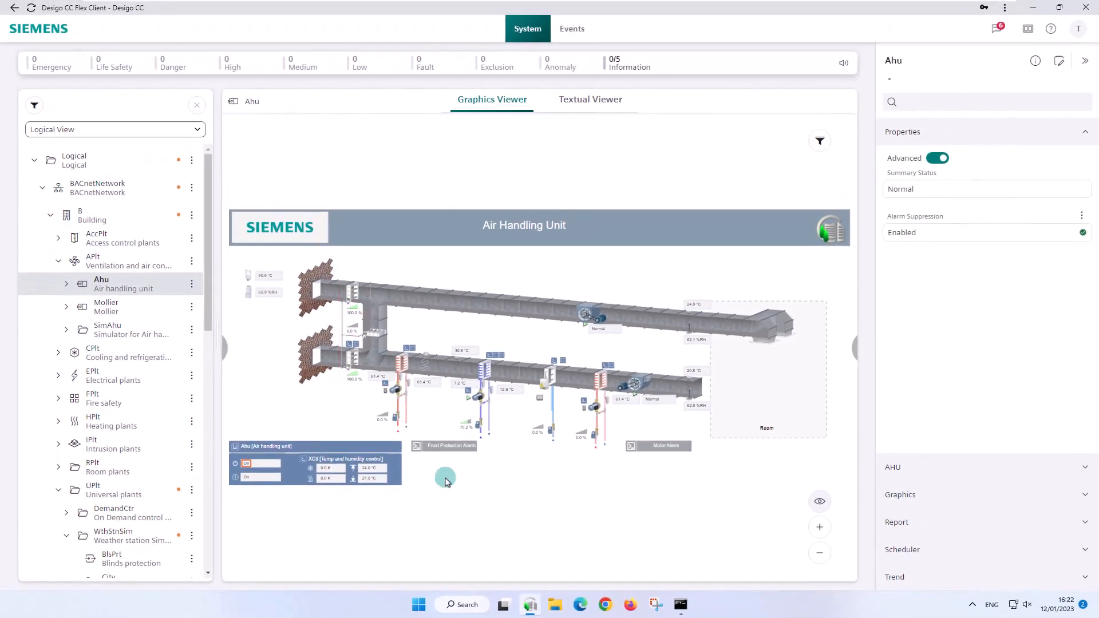
Trigger the Frost Protection Alarm and Motor Alarm in the Air Handling Unit graphic and apply Disable All alarm suppression to Ahu
scroll(448, 482, "up", 2)
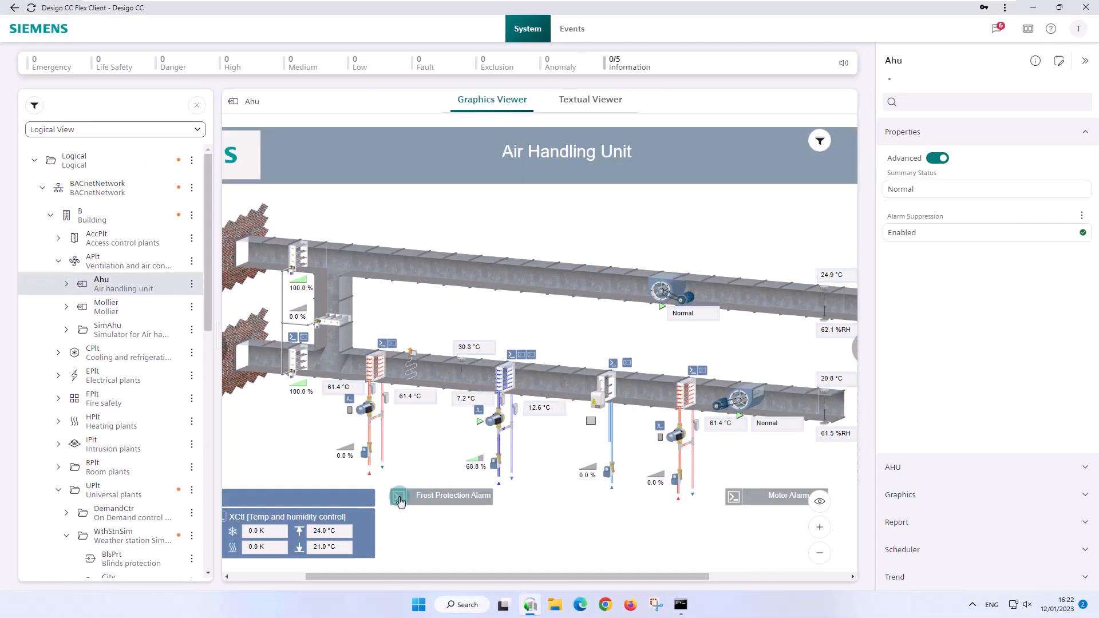
left_click(735, 500)
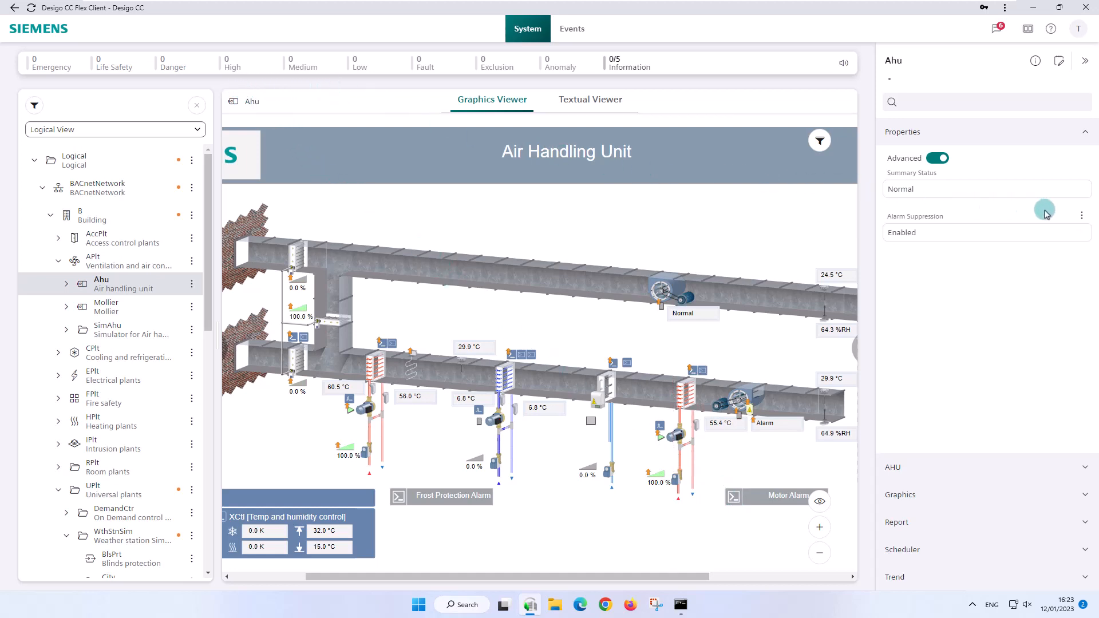
left_click(1083, 219)
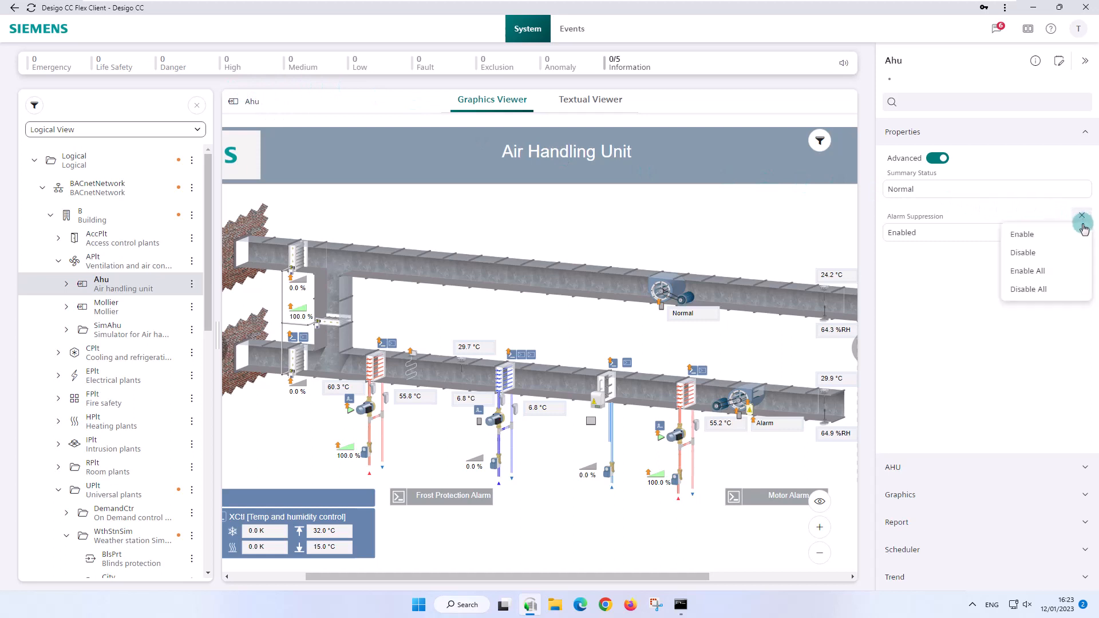
left_click(1067, 289)
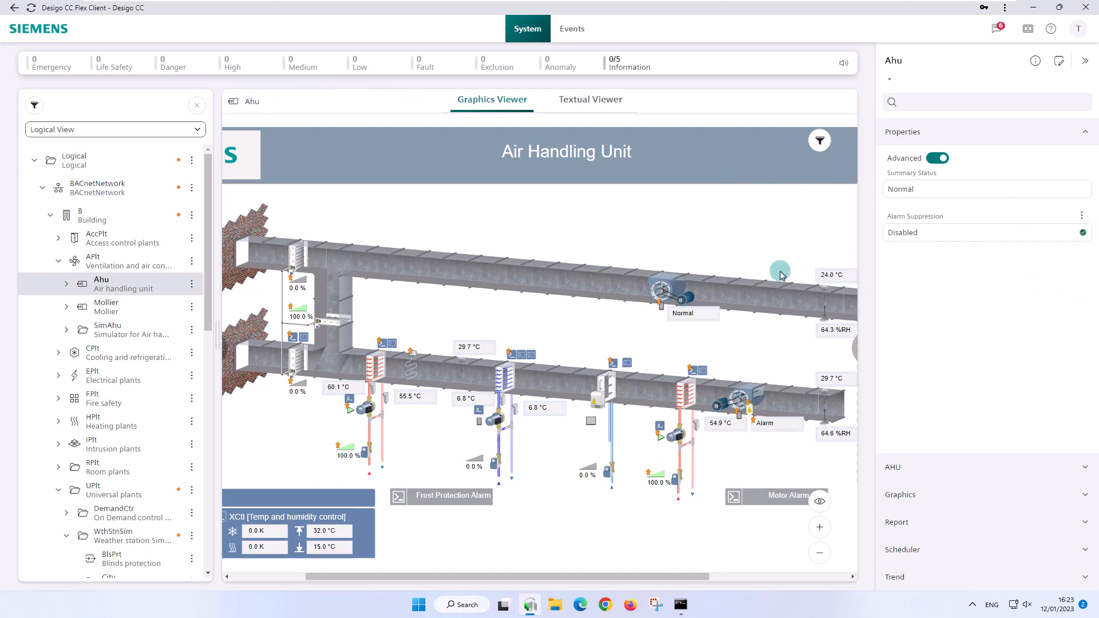